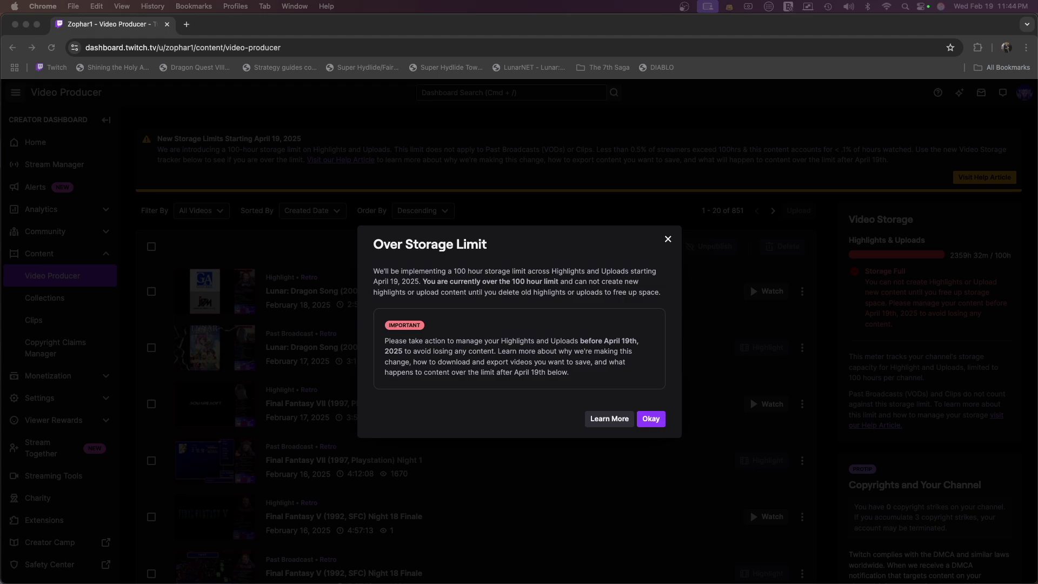
- Focus the browser and clear the Over Storage Limit notice in Video Producer with Okay
{"action": "left_click", "coordinate": [518, 343]}
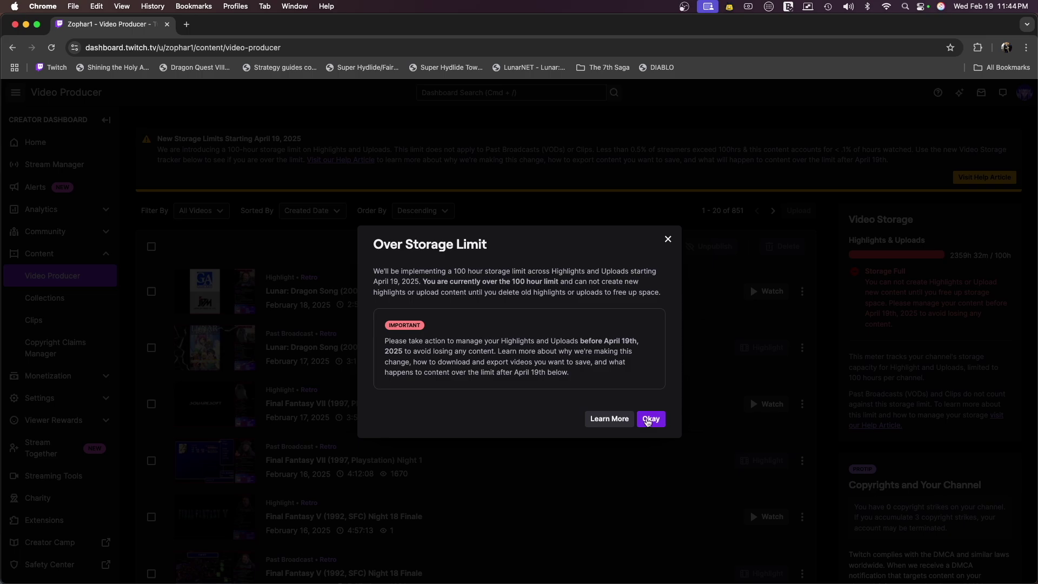
{"action": "left_click", "coordinate": [648, 420]}
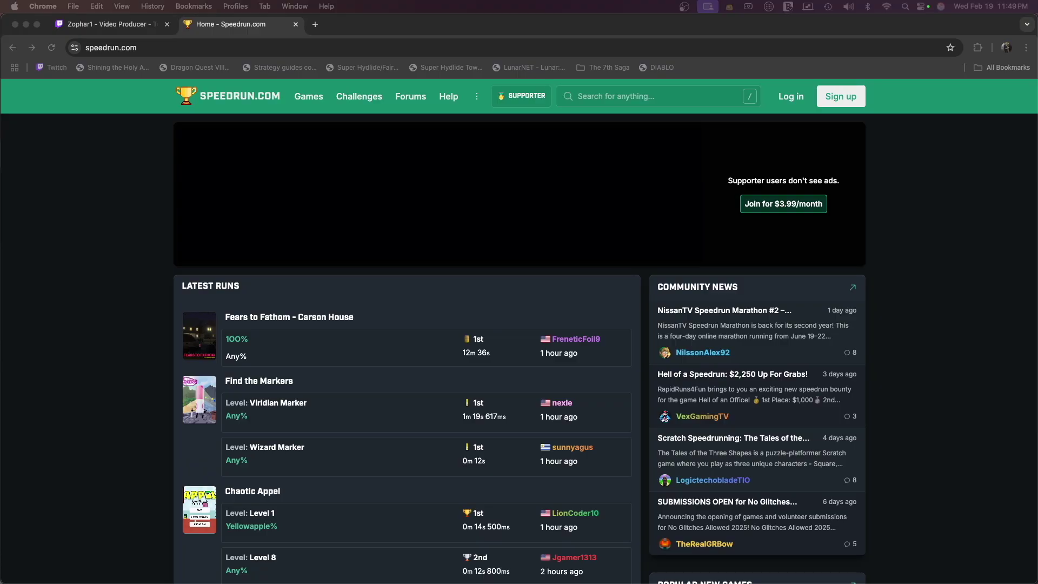
- Search Speedrun.com for 'Virtual Hydlide' and open its first-place Any% run video
{"action": "left_click", "coordinate": [591, 98]}
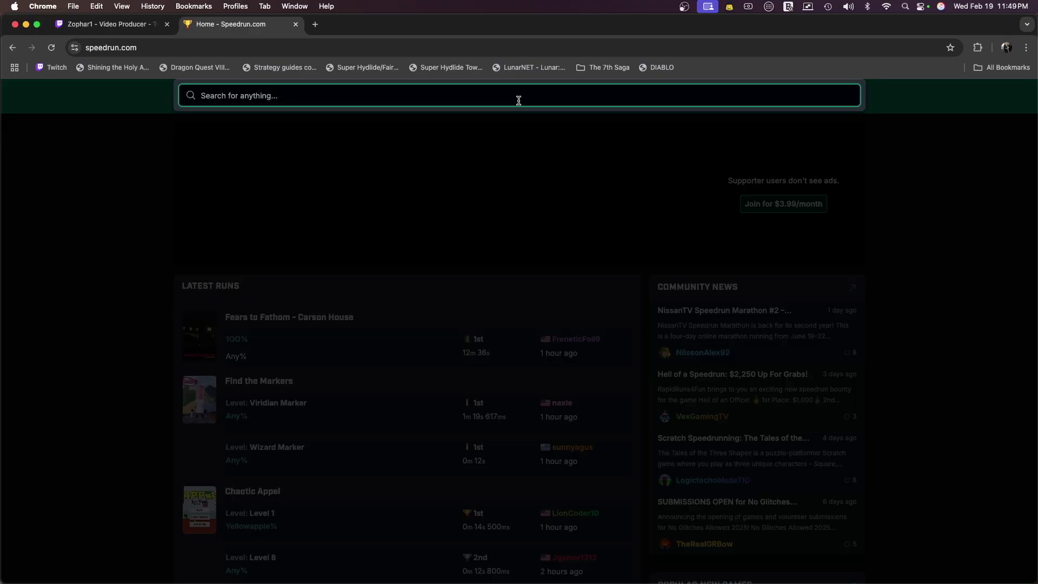
{"action": "type", "text": "Virtual Hydl"}
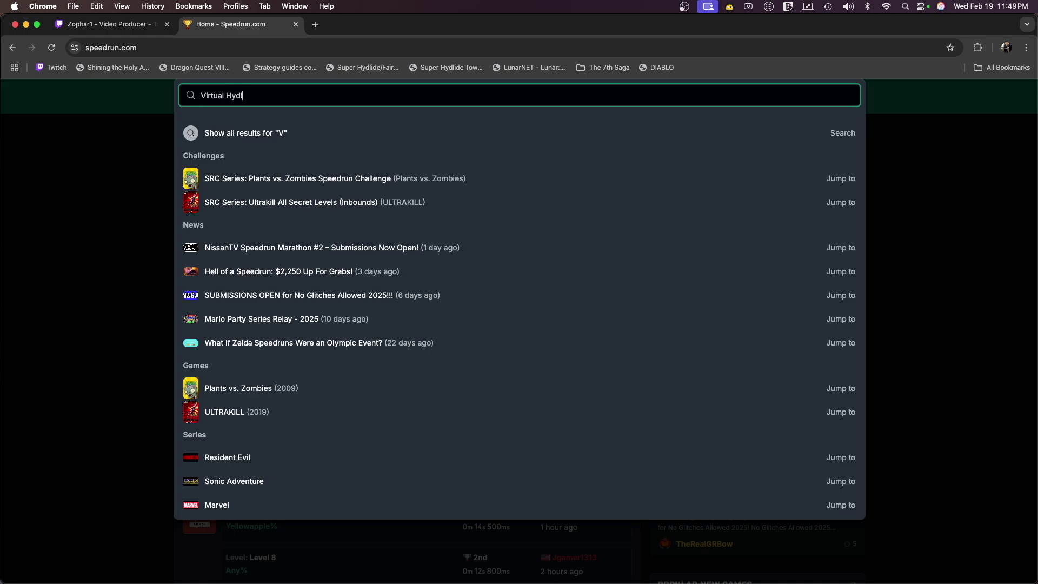
{"action": "type", "text": "ide"}
{"action": "left_click", "coordinate": [270, 179]}
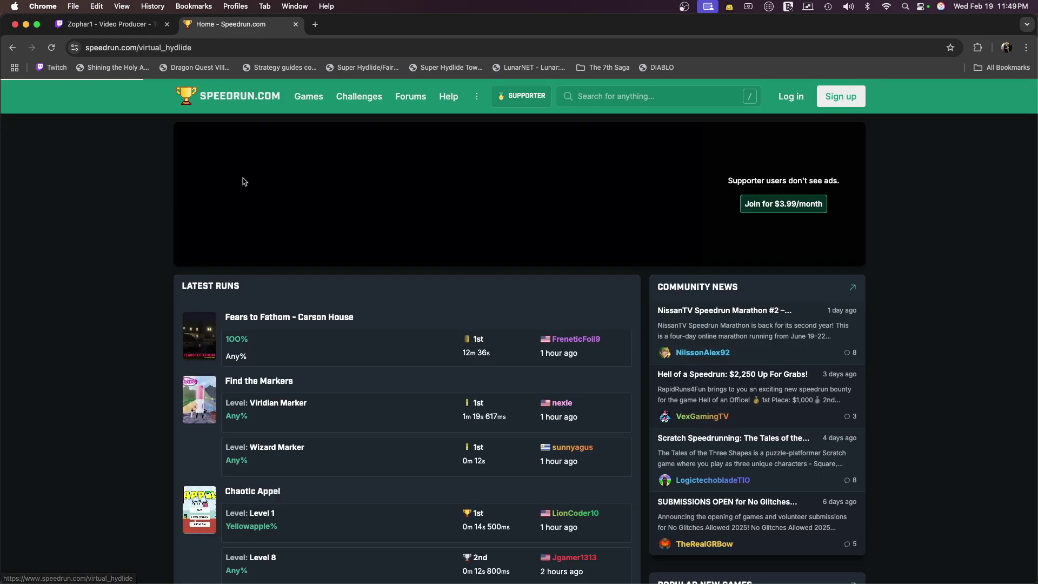
{"action": "scroll", "coordinate": [262, 415], "scroll_direction": "down", "scroll_amount": 3}
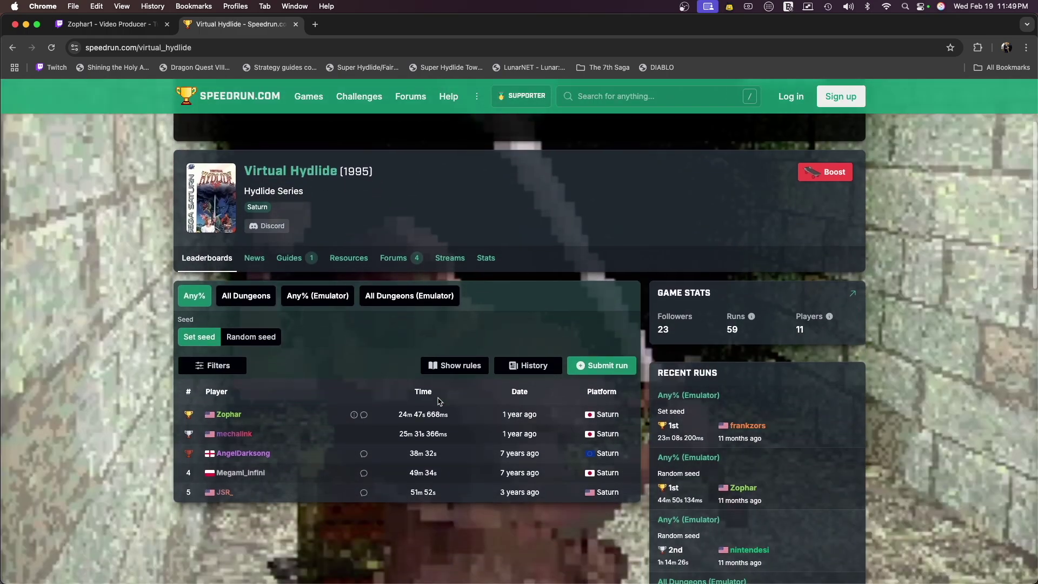
{"action": "left_click", "coordinate": [259, 418]}
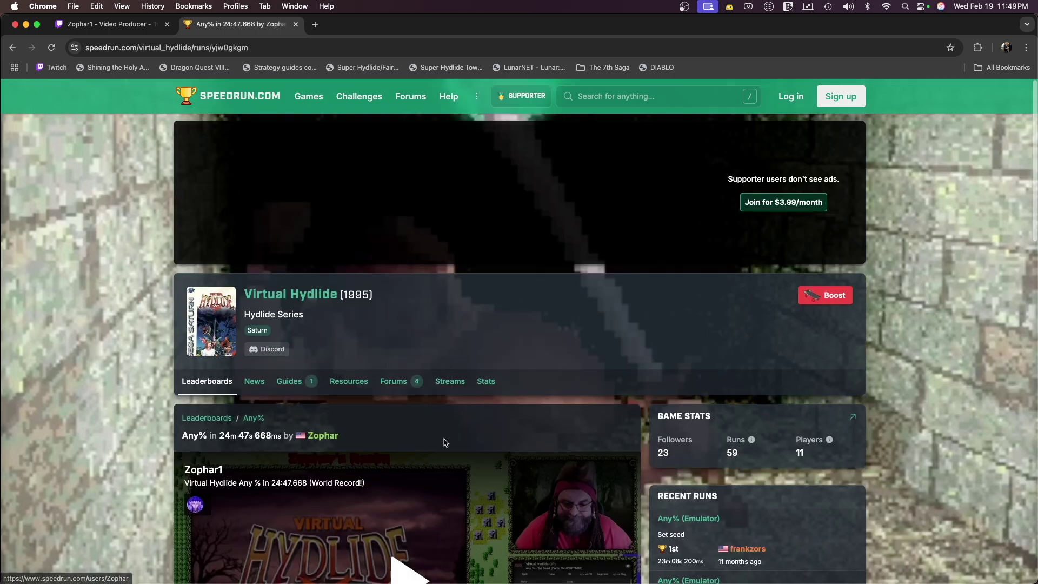
{"action": "scroll", "coordinate": [447, 442], "scroll_direction": "down", "scroll_amount": 5}
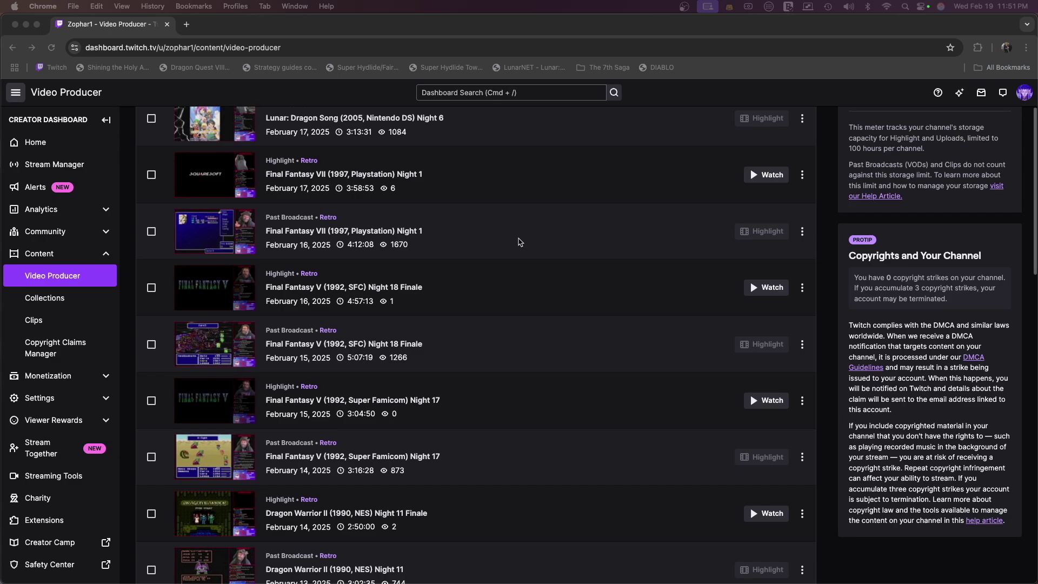
- Scroll the Video Producer list down past the Final Fantasy V and Dragon Warrior II entries
{"action": "scroll", "coordinate": [630, 226], "scroll_direction": "down", "scroll_amount": 5}
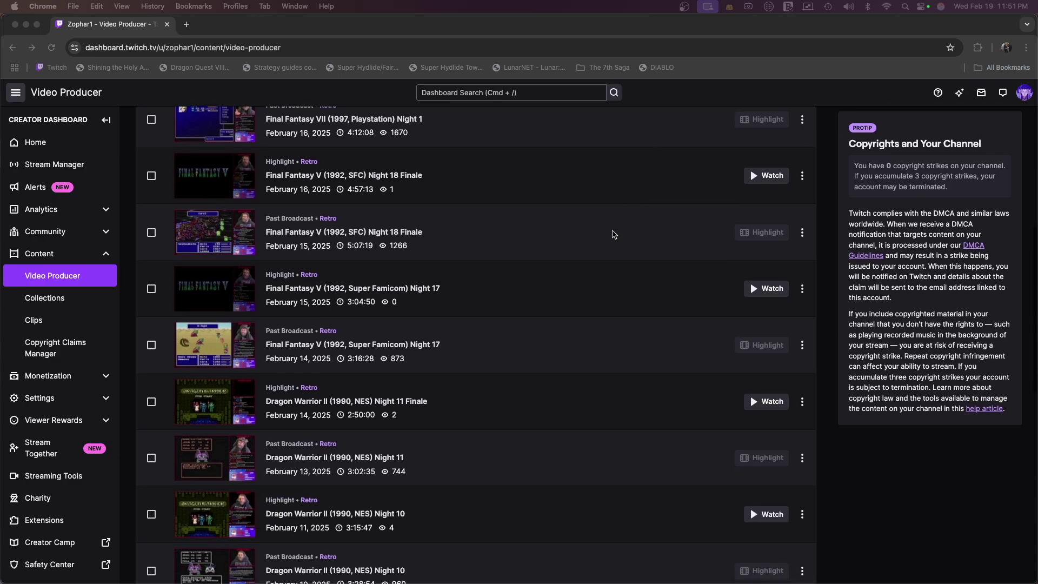
{"action": "scroll", "coordinate": [631, 226], "scroll_direction": "down", "scroll_amount": 4}
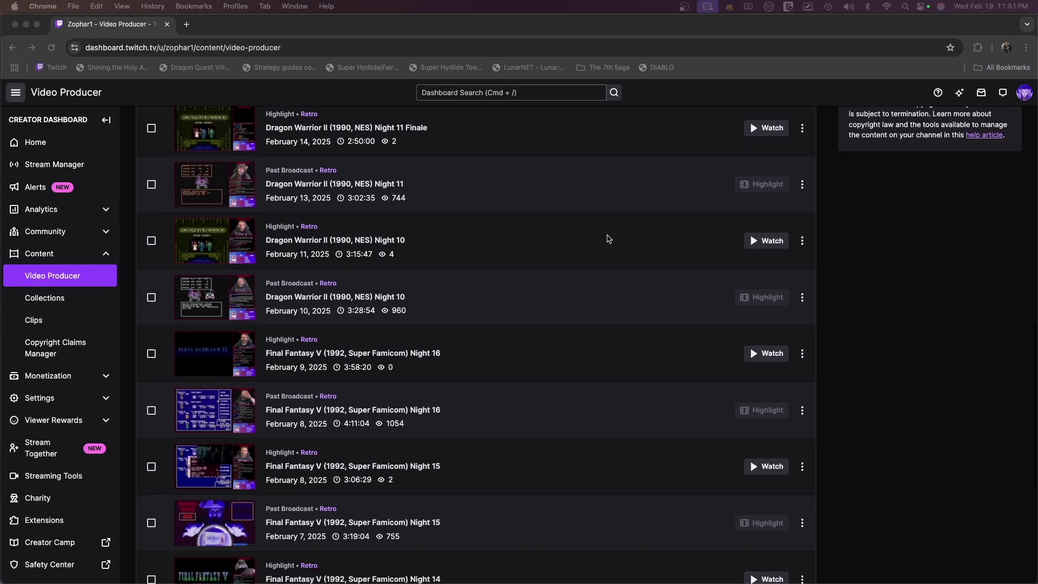
{"action": "scroll", "coordinate": [626, 246], "scroll_direction": "down", "scroll_amount": 3}
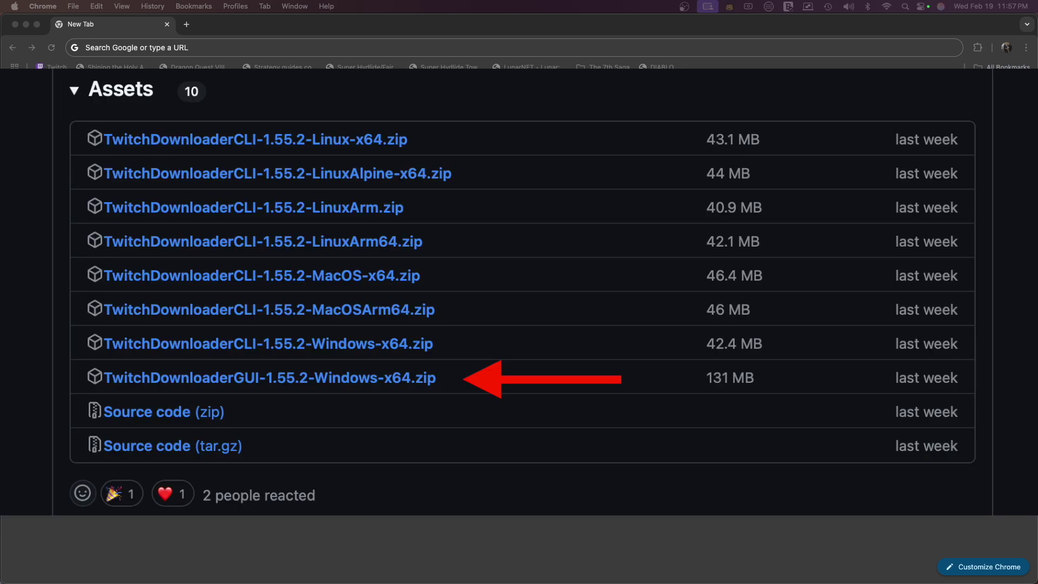
- Paste the twitch-tools.rootonline.de/vod_manager.php address into the address bar
{"action": "left_click", "coordinate": [286, 50]}
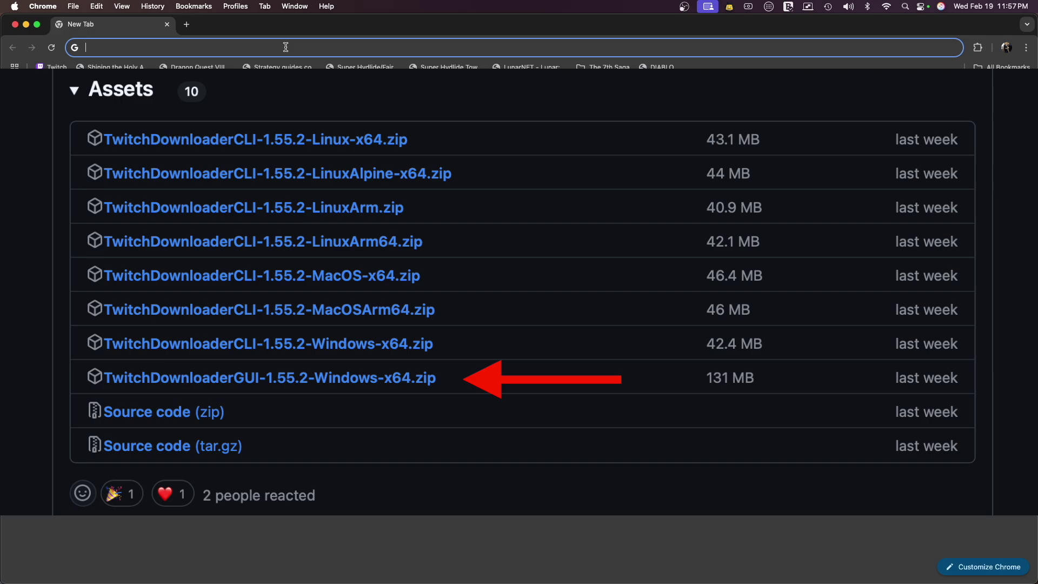
{"action": "type", "text": "https://twitch-tools.rootonline.de/vod_manager.php"}
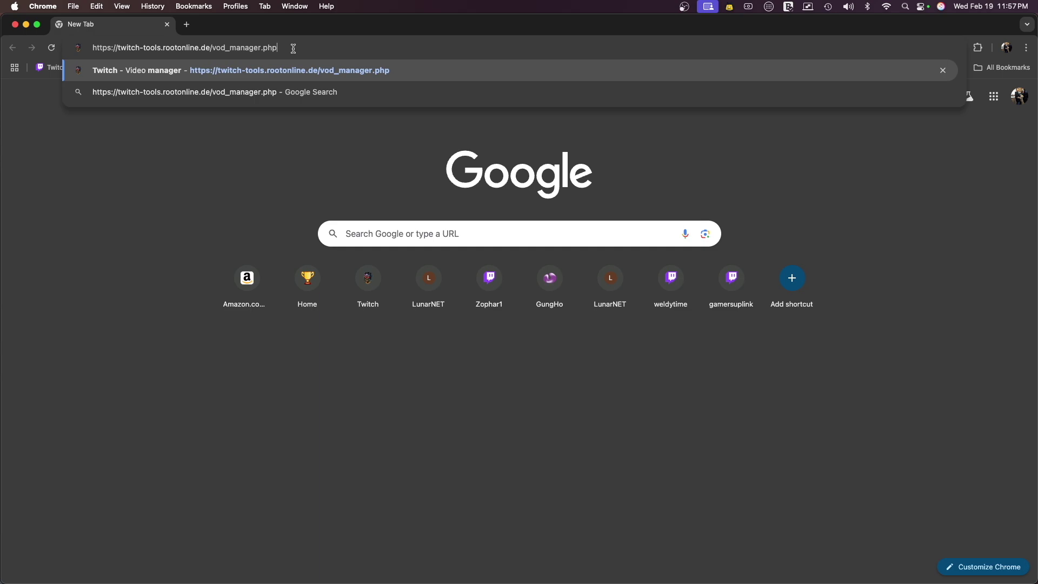
- Load vod_manager.php, log in via Twitch, and scroll through the 851 listed videos
{"action": "key", "text": "Return"}
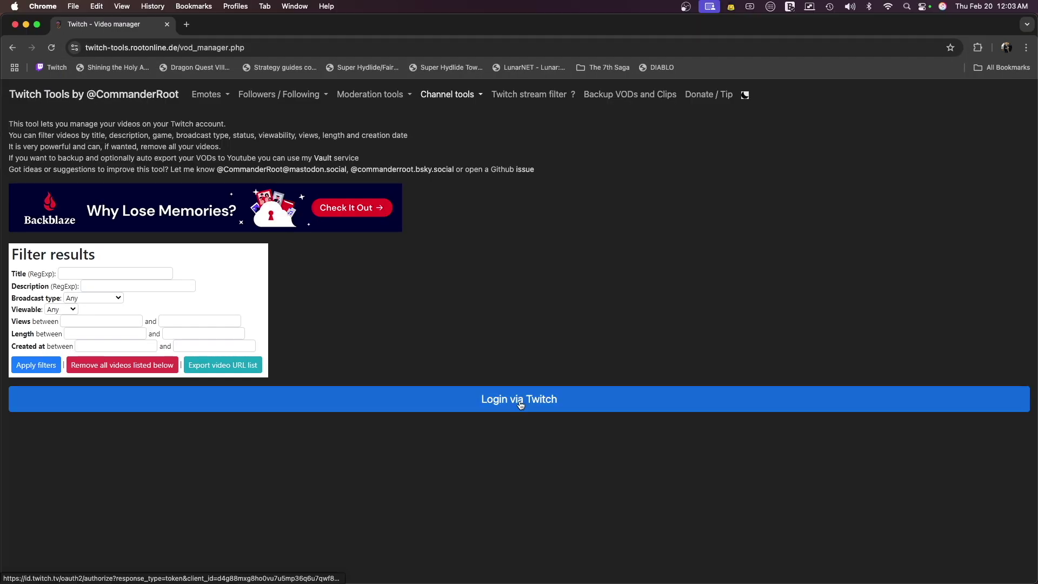
{"action": "left_click", "coordinate": [519, 400]}
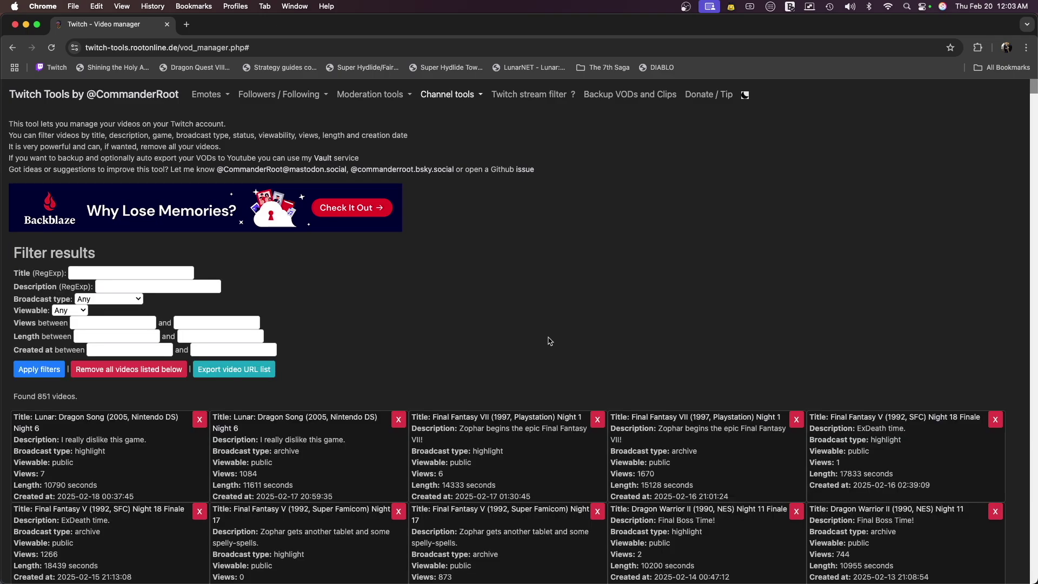
{"action": "scroll", "coordinate": [545, 341], "scroll_direction": "down", "scroll_amount": 3}
{"action": "scroll", "coordinate": [545, 341], "scroll_direction": "down", "scroll_amount": 20}
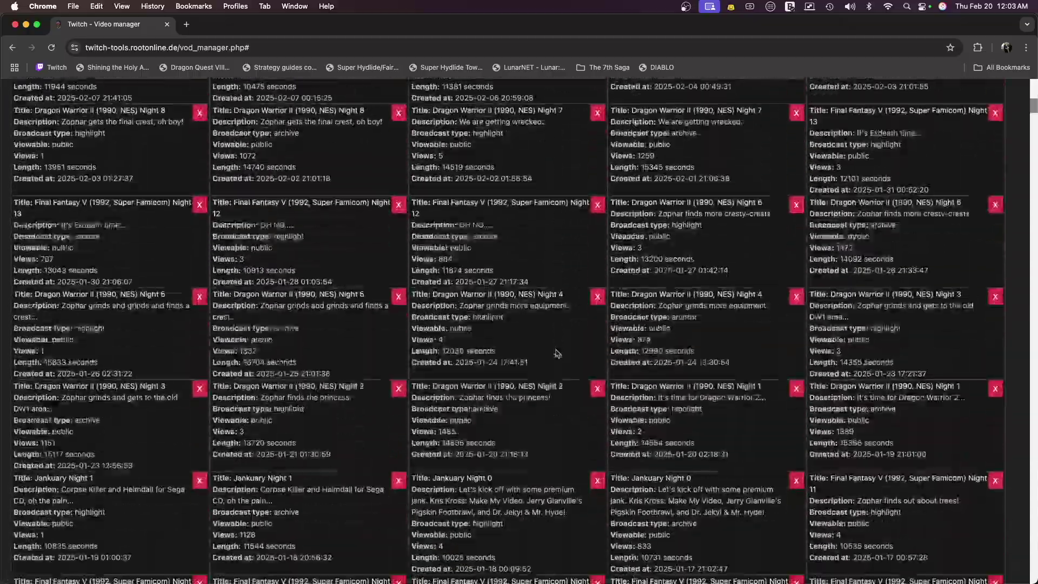
{"action": "scroll", "coordinate": [557, 354], "scroll_direction": "up", "scroll_amount": 20}
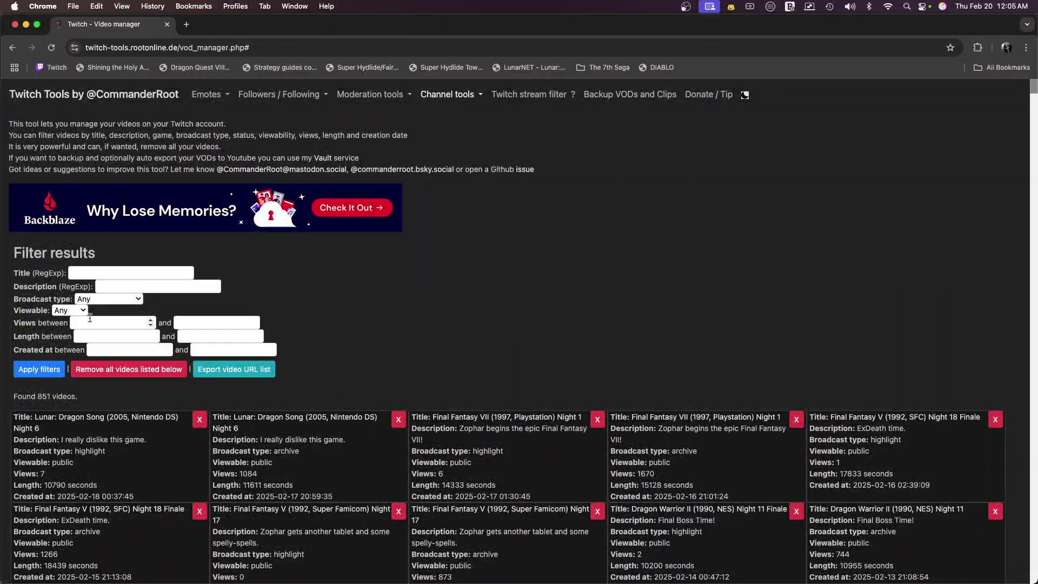
- Filter Broadcast type to Highlights (806 videos) and export the video URL list as CSV
{"action": "left_click", "coordinate": [109, 300]}
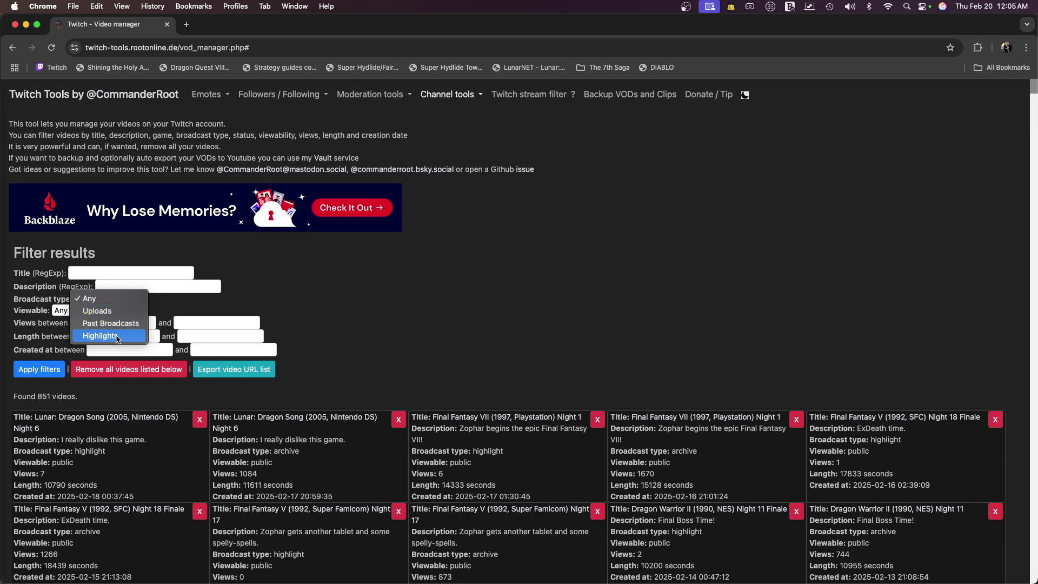
{"action": "left_click", "coordinate": [117, 337]}
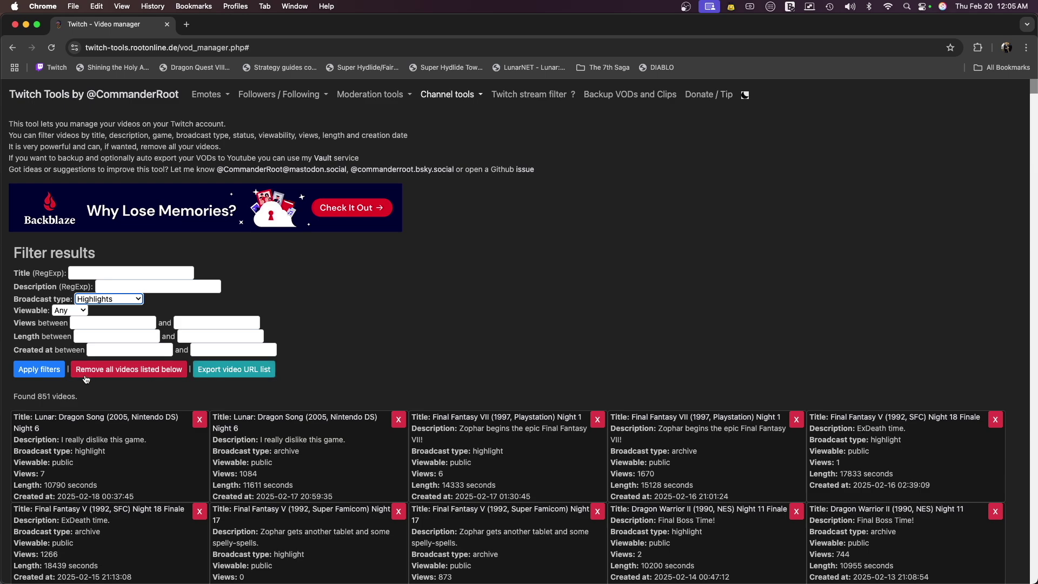
{"action": "left_click", "coordinate": [39, 372]}
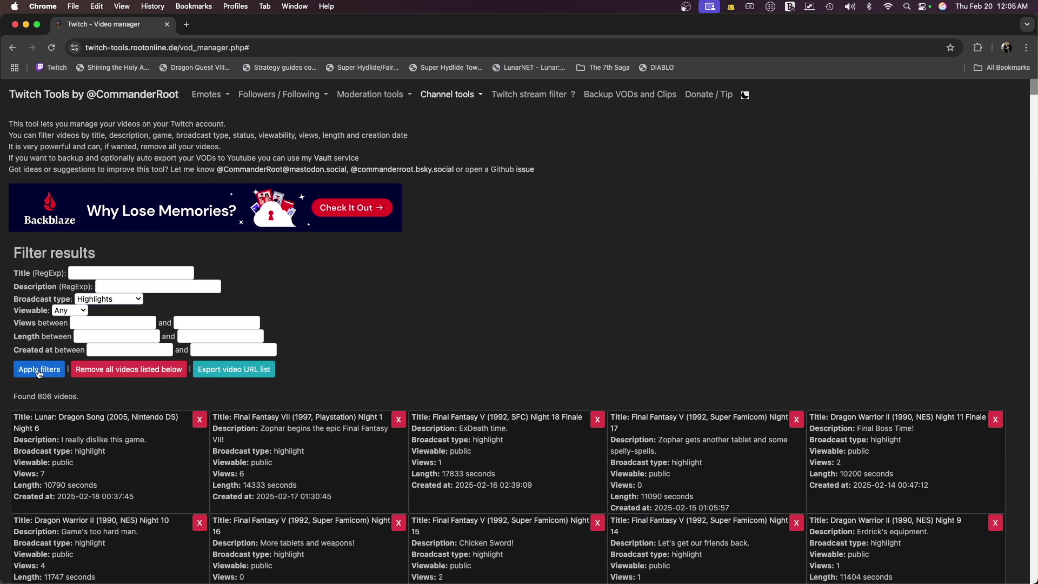
{"action": "left_click", "coordinate": [235, 373]}
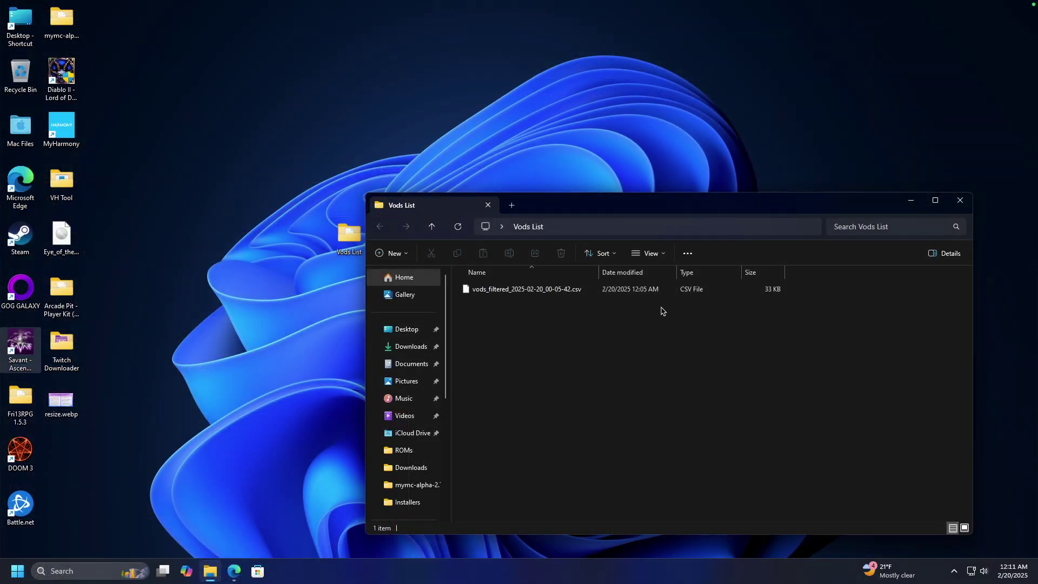
- Preview the exported CSV in Quick Look and copy all its video URLs
{"action": "left_click", "coordinate": [560, 292]}
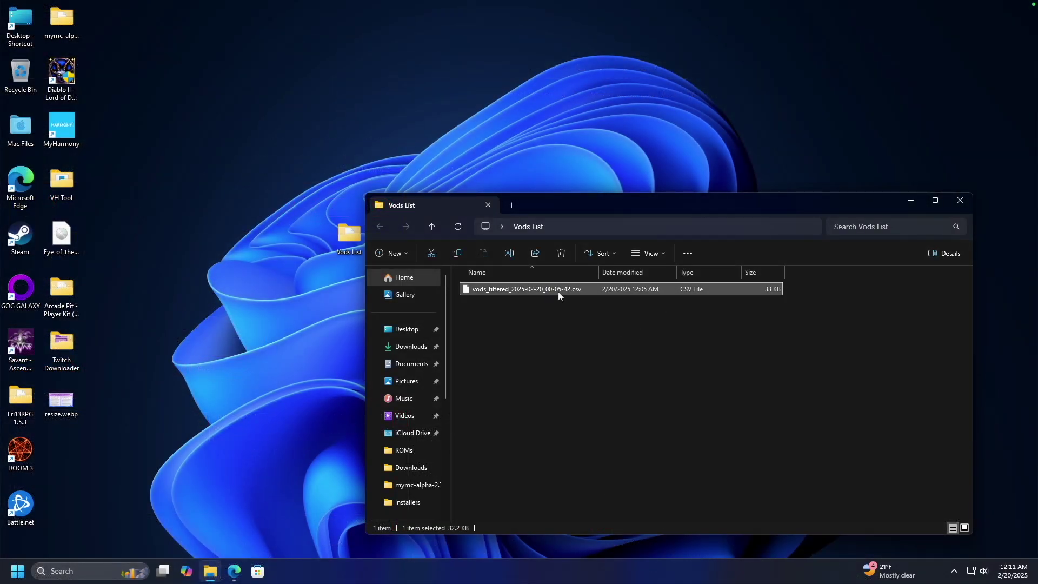
{"action": "key", "text": "space"}
{"action": "left_click_drag", "start_coordinate": [430, 49], "coordinate": [543, 352]}
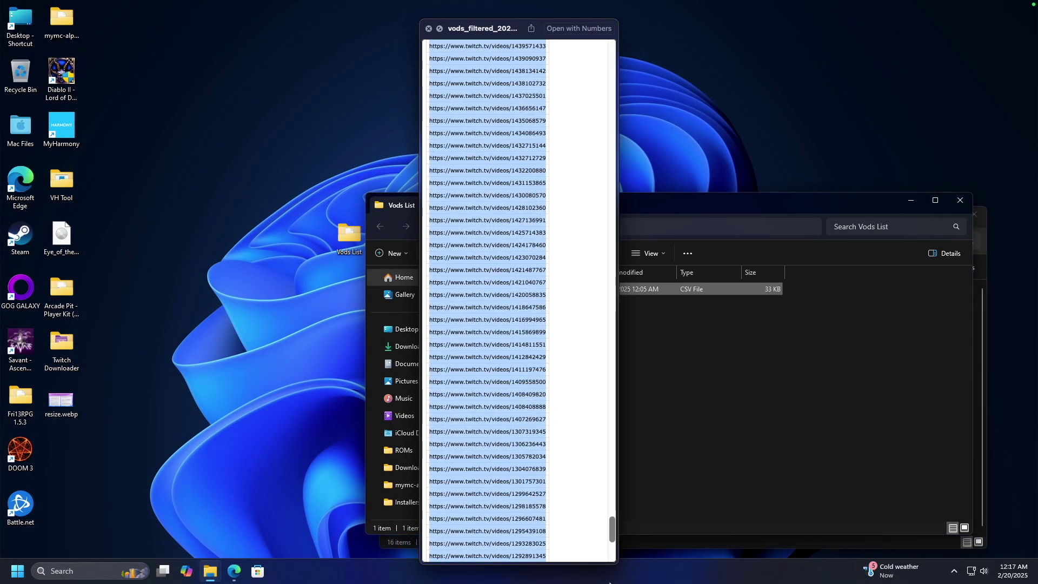
{"action": "left_click_drag", "start_coordinate": [610, 582], "coordinate": [610, 583]}
{"action": "right_click", "coordinate": [479, 524]}
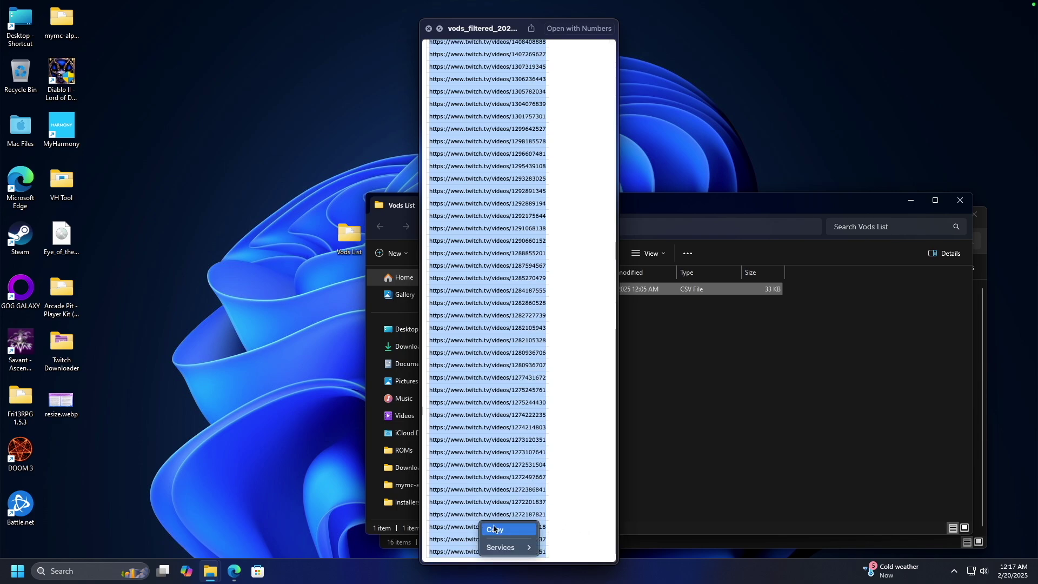
{"action": "left_click", "coordinate": [498, 528]}
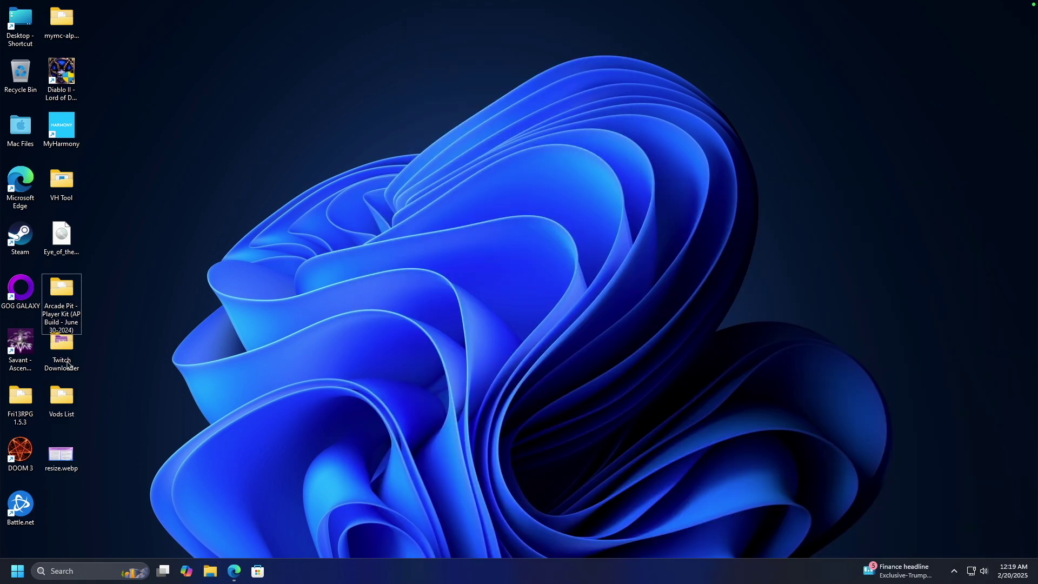
- Launch TwitchDownloaderWPF from the Twitch Downloader folder
{"action": "double_click", "coordinate": [66, 354]}
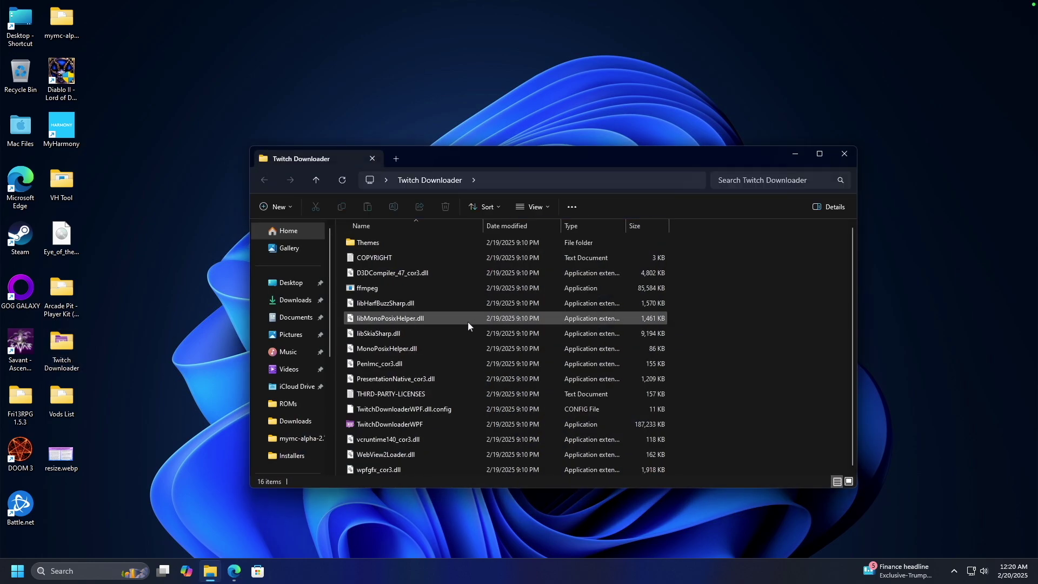
{"action": "left_click", "coordinate": [395, 425]}
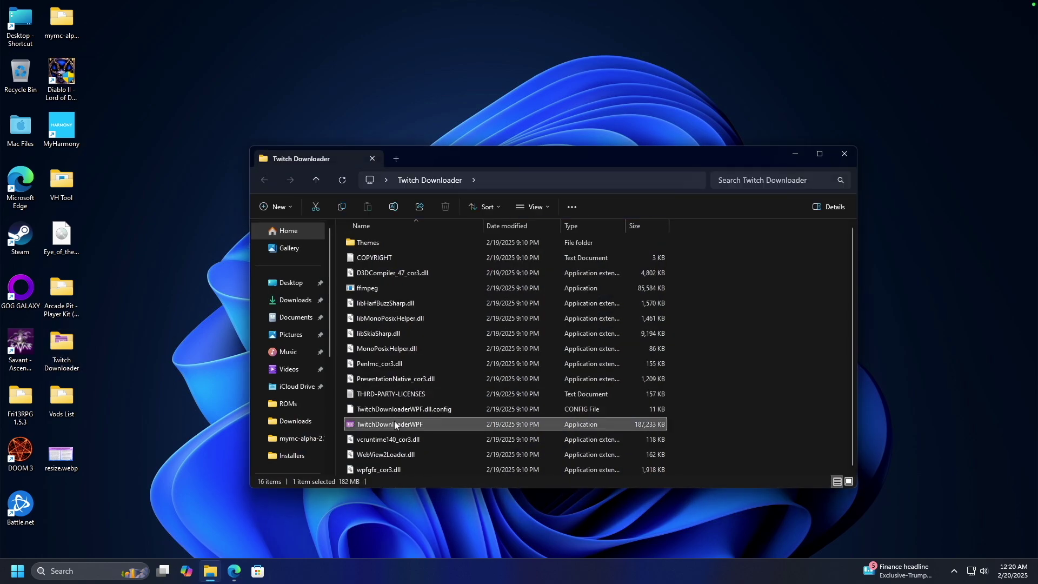
{"action": "double_click", "coordinate": [395, 425]}
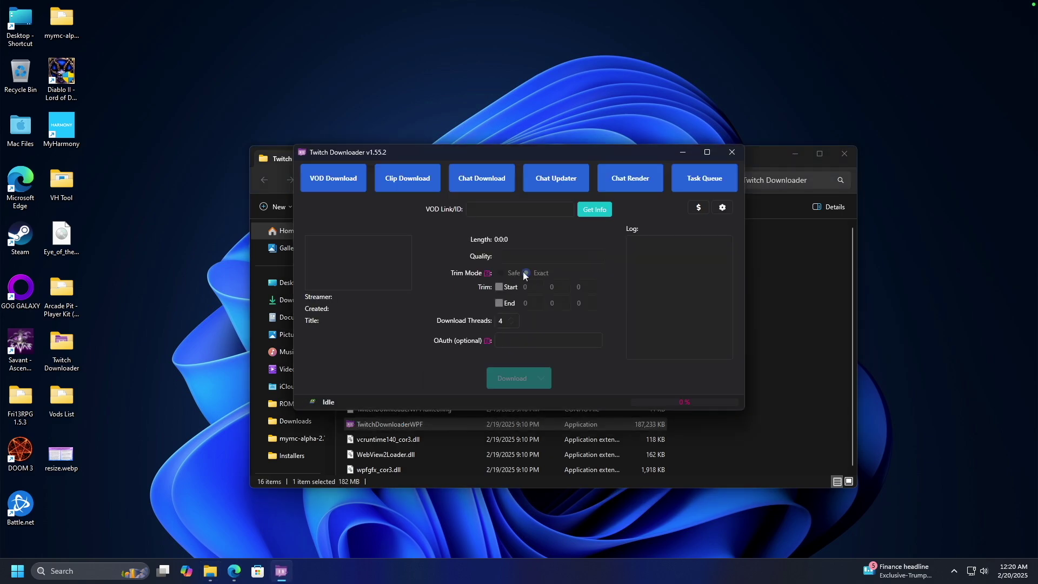
- Paste the copied VOD URLs into Task Queue's URL List and submit them with Add To Queue
{"action": "left_click", "coordinate": [714, 179]}
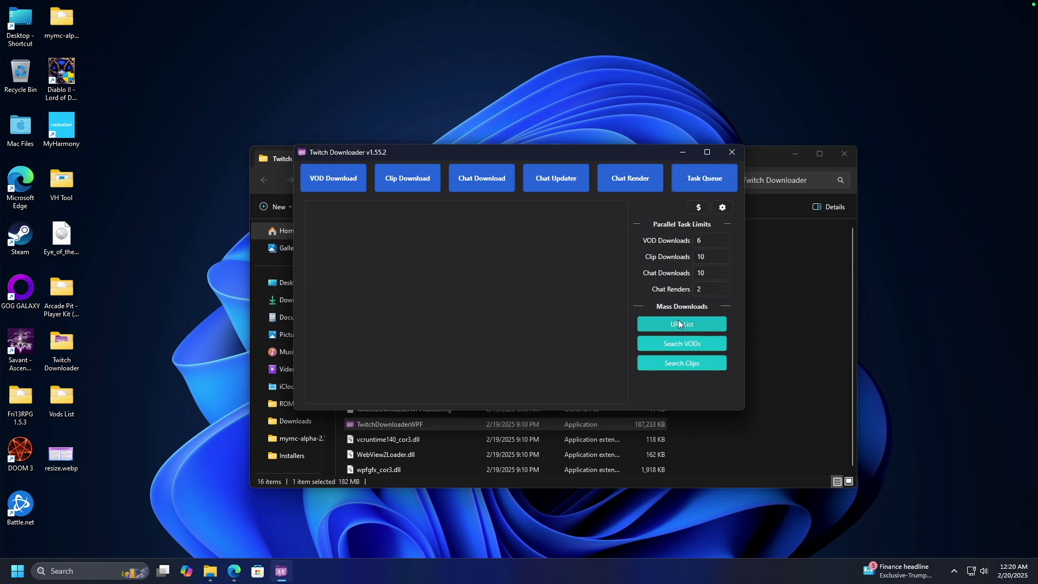
{"action": "left_click", "coordinate": [680, 323]}
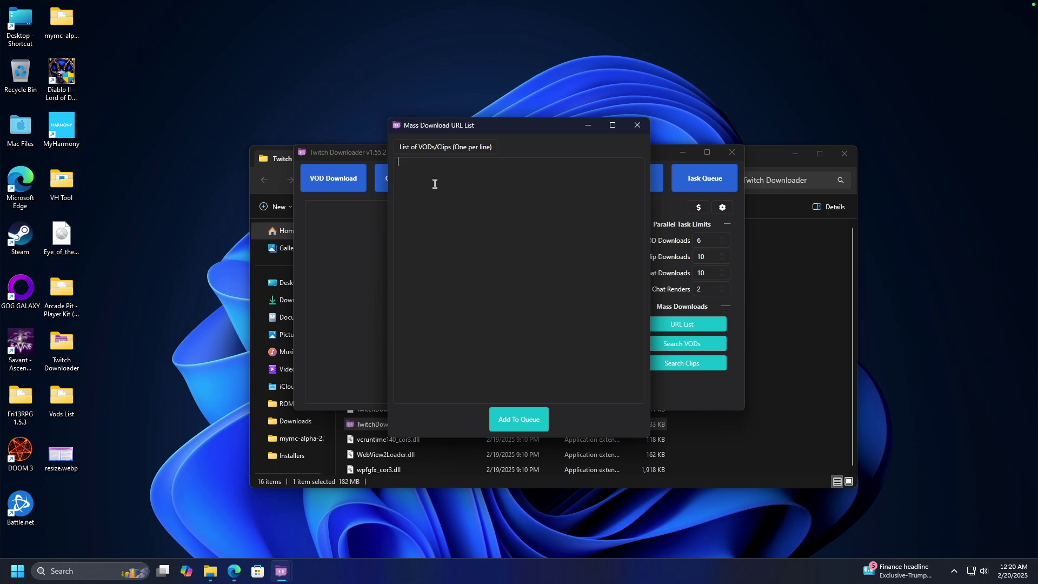
{"action": "right_click", "coordinate": [457, 215]}
{"action": "left_click", "coordinate": [462, 219]}
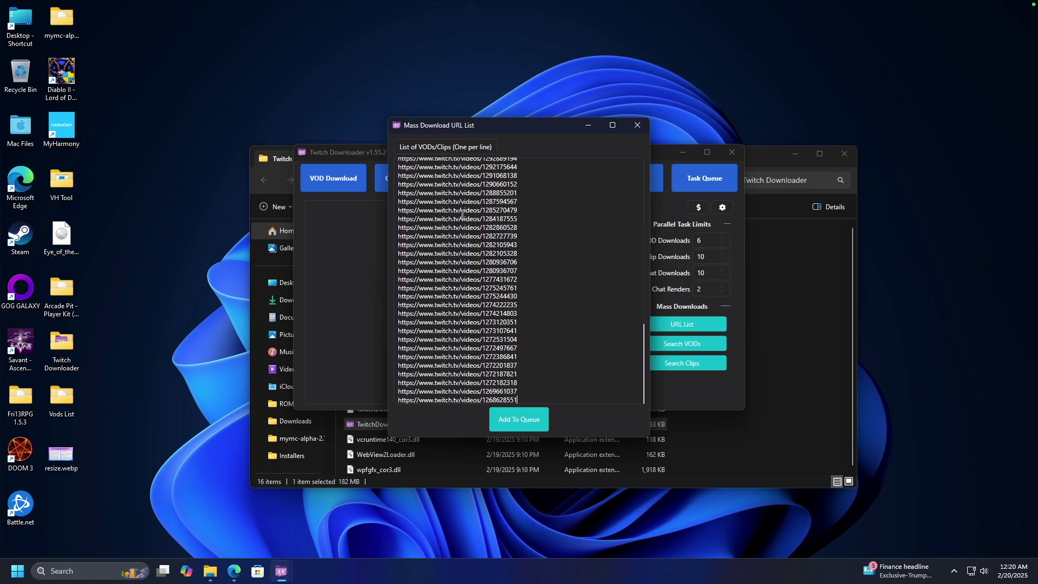
{"action": "left_click", "coordinate": [525, 419]}
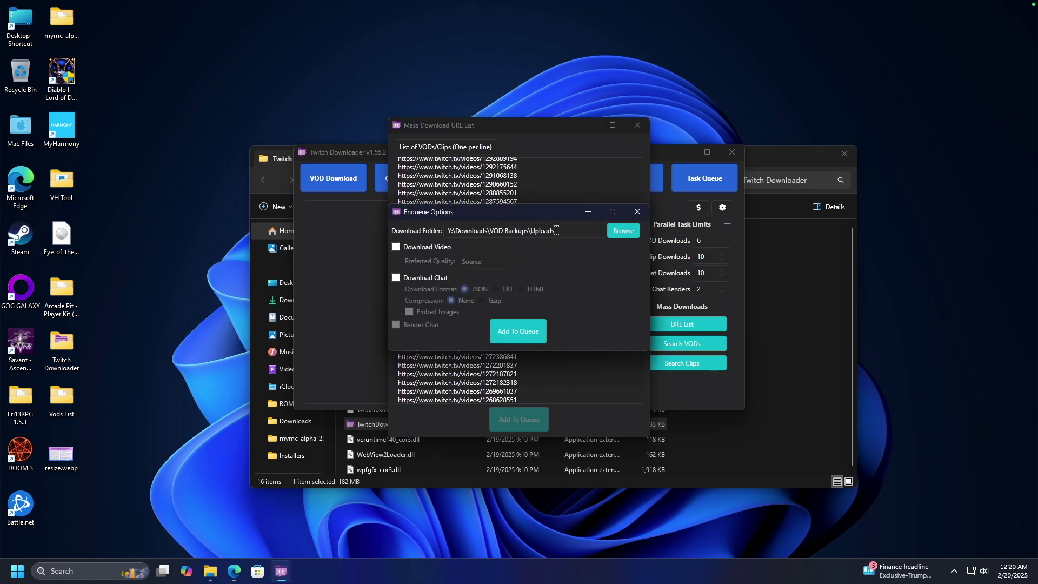
- Enable Download Video at Source quality, Download Chat and Render Chat, then queue all VODs
{"action": "left_click", "coordinate": [395, 247]}
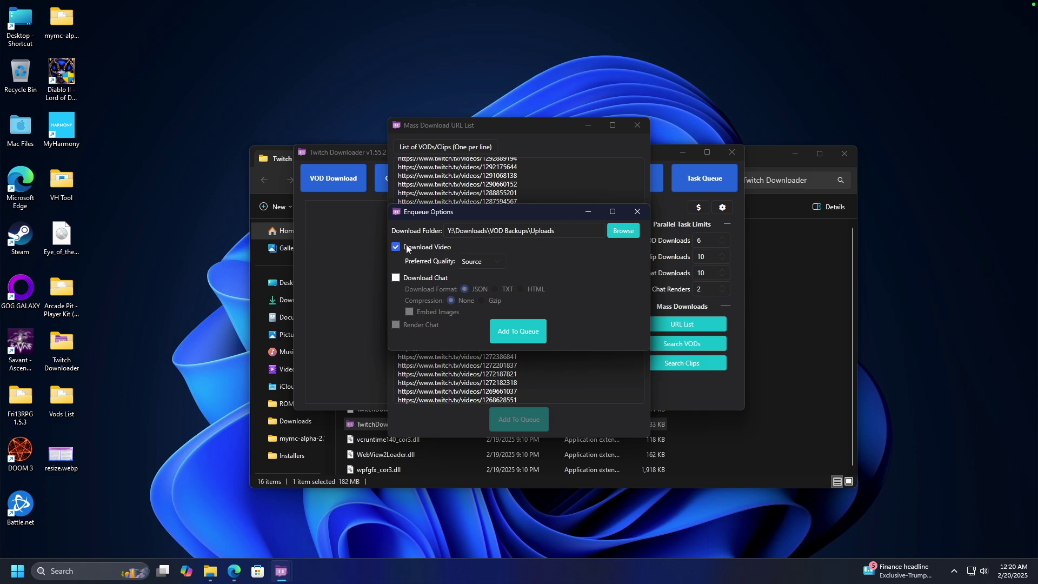
{"action": "left_click", "coordinate": [489, 264]}
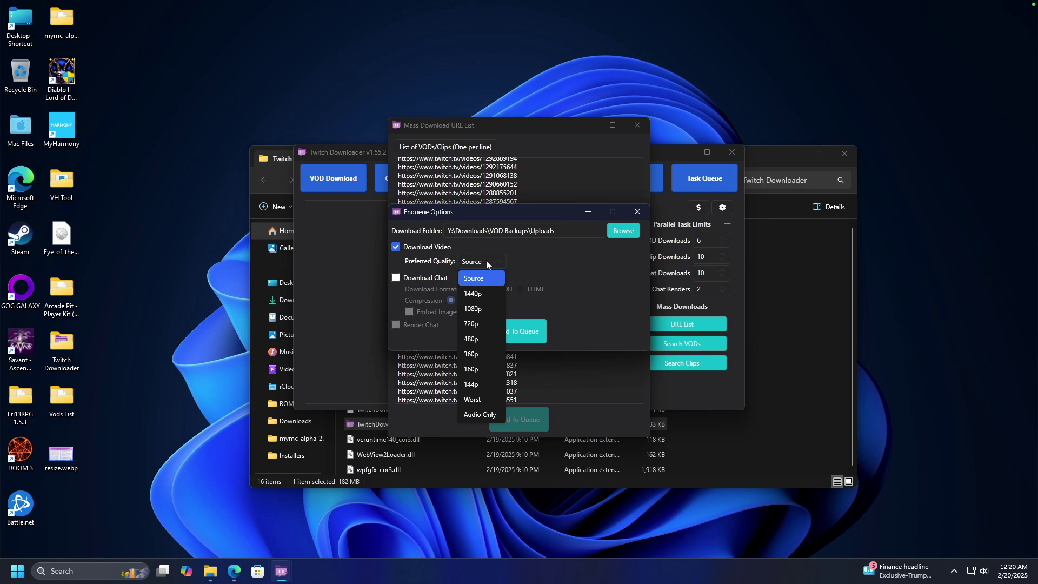
{"action": "left_click", "coordinate": [487, 263]}
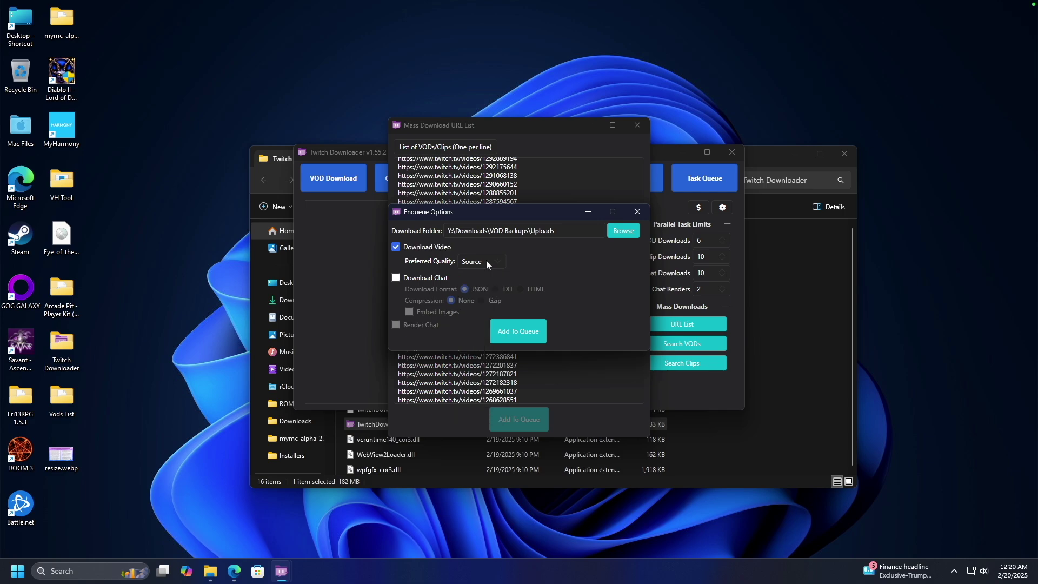
{"action": "left_click", "coordinate": [398, 279]}
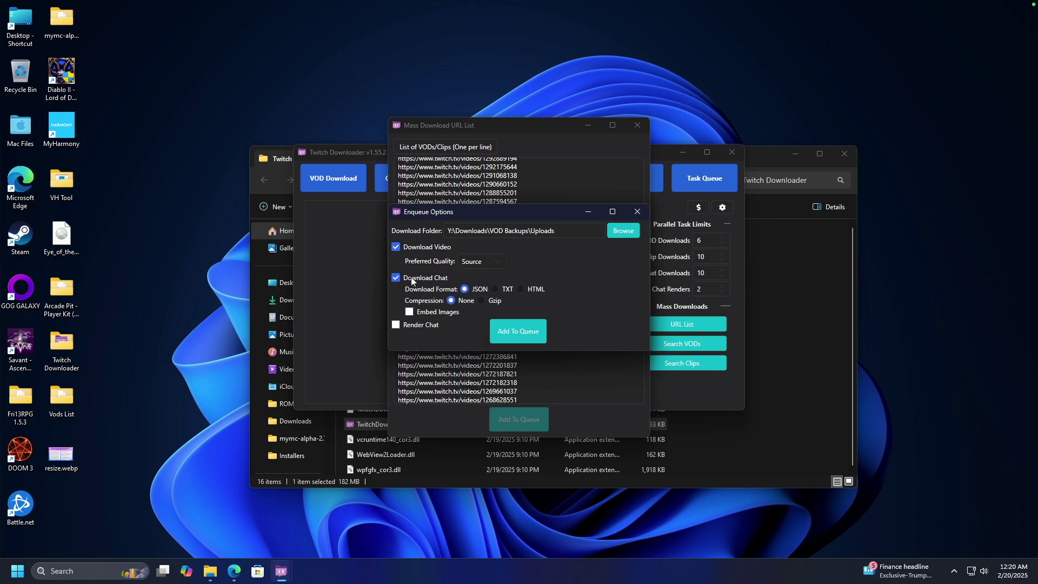
{"action": "left_click", "coordinate": [398, 324]}
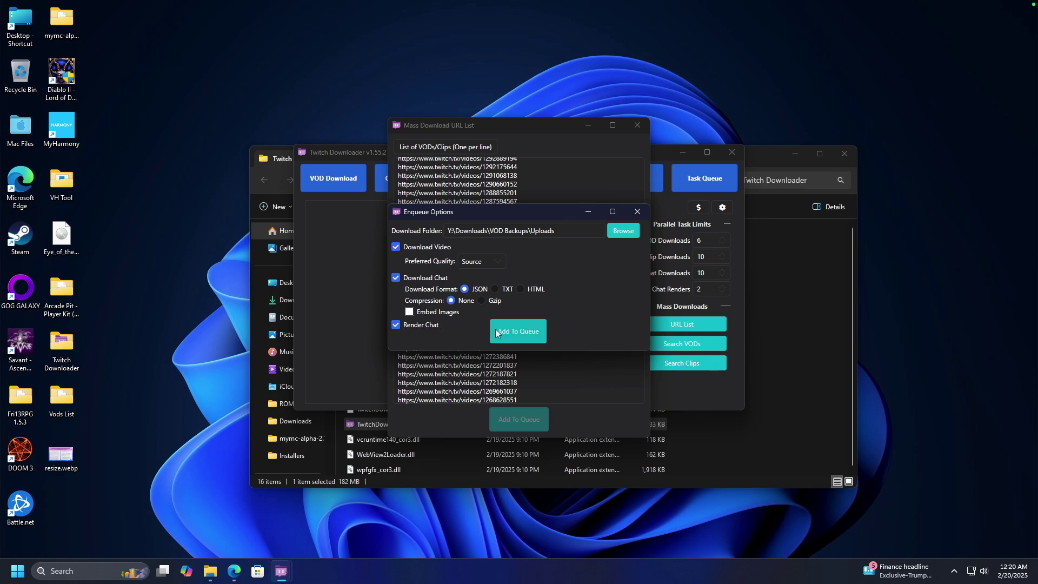
{"action": "left_click", "coordinate": [514, 331]}
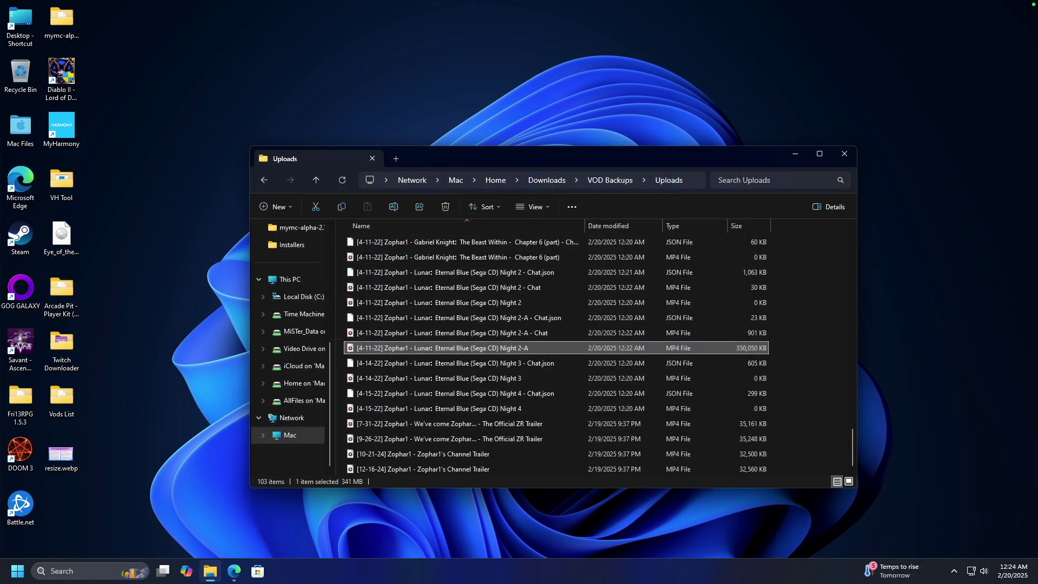
- Select the Lunar: Eternal Blue Night 2-A MP4 in Uploads and preview it in Quick Look
{"action": "left_click", "coordinate": [481, 348]}
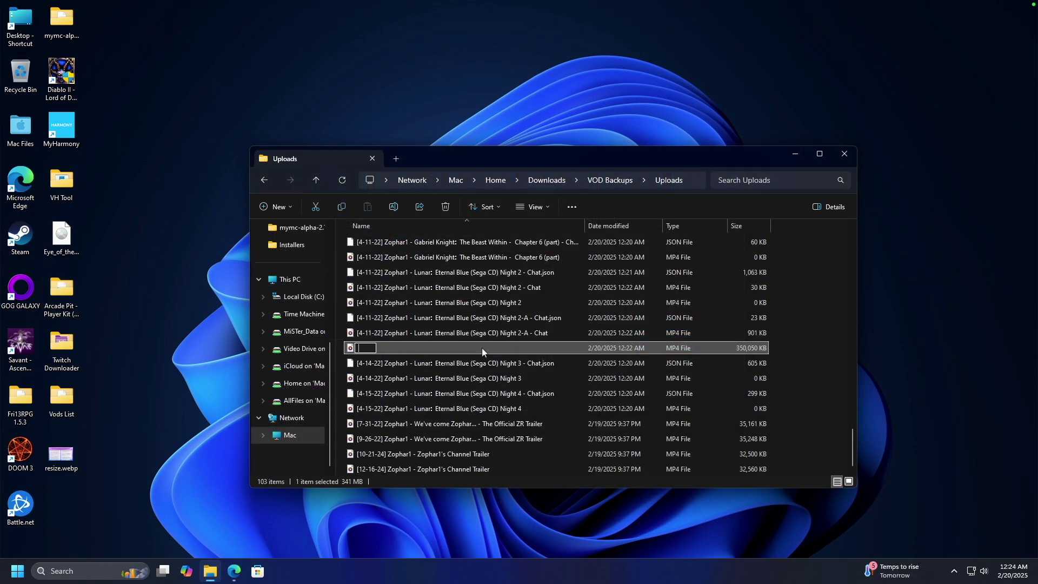
{"action": "key", "text": "Escape"}
{"action": "key", "text": "space"}
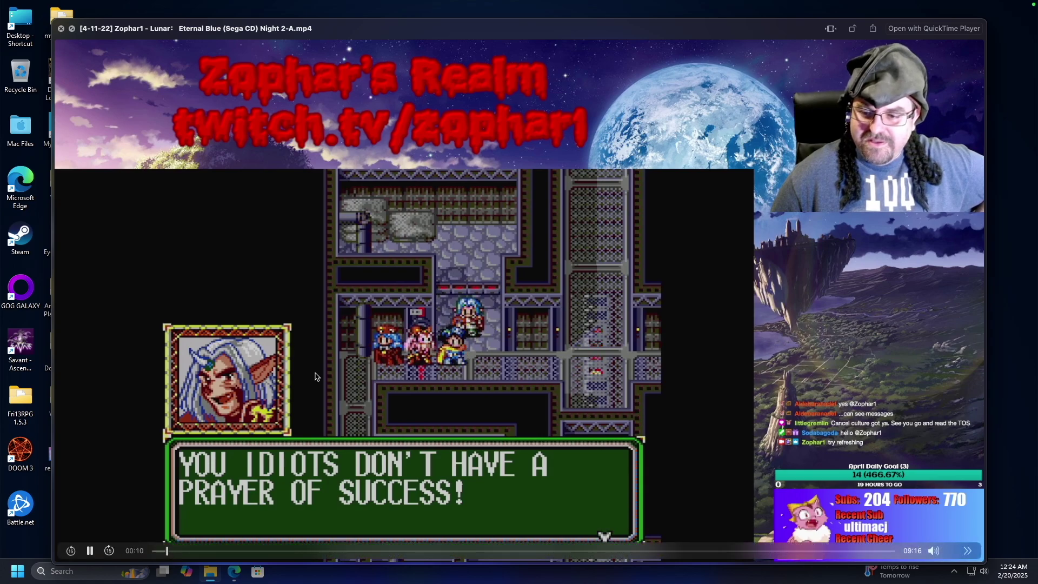
{"action": "key", "text": "space"}
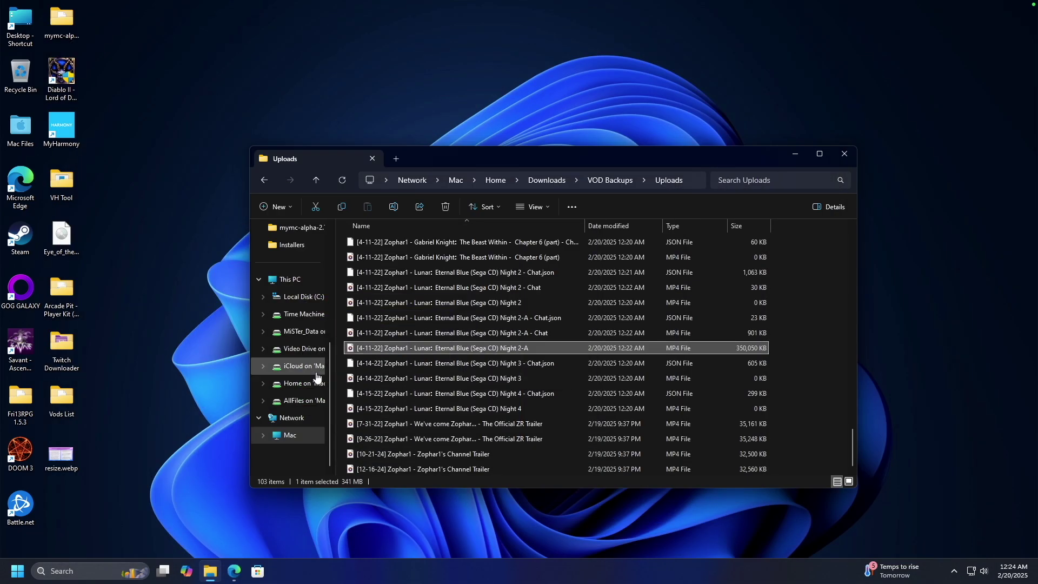